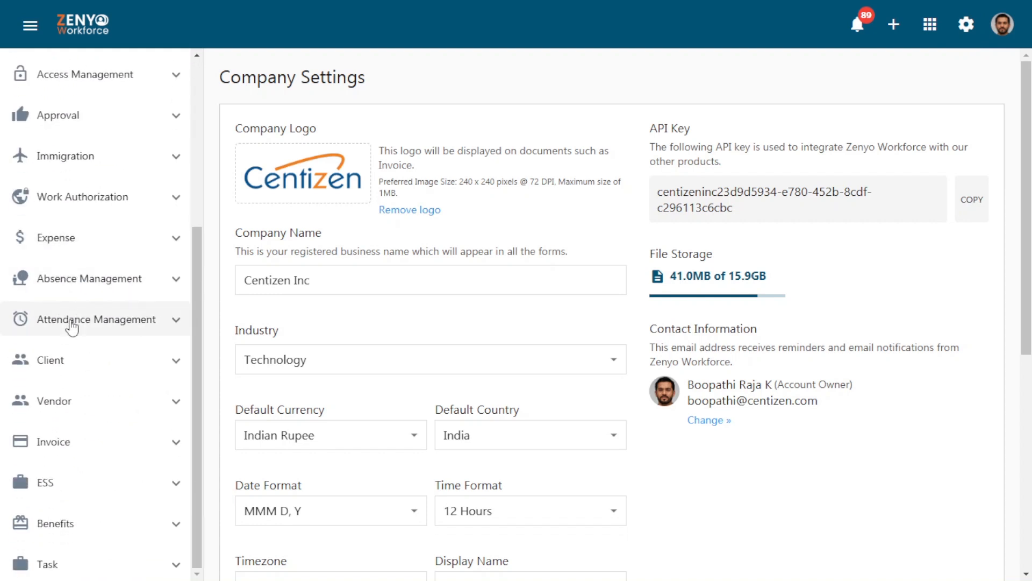
# Open the Benefits groups settings and start adding a new benefit group
pyautogui.click(51, 526)
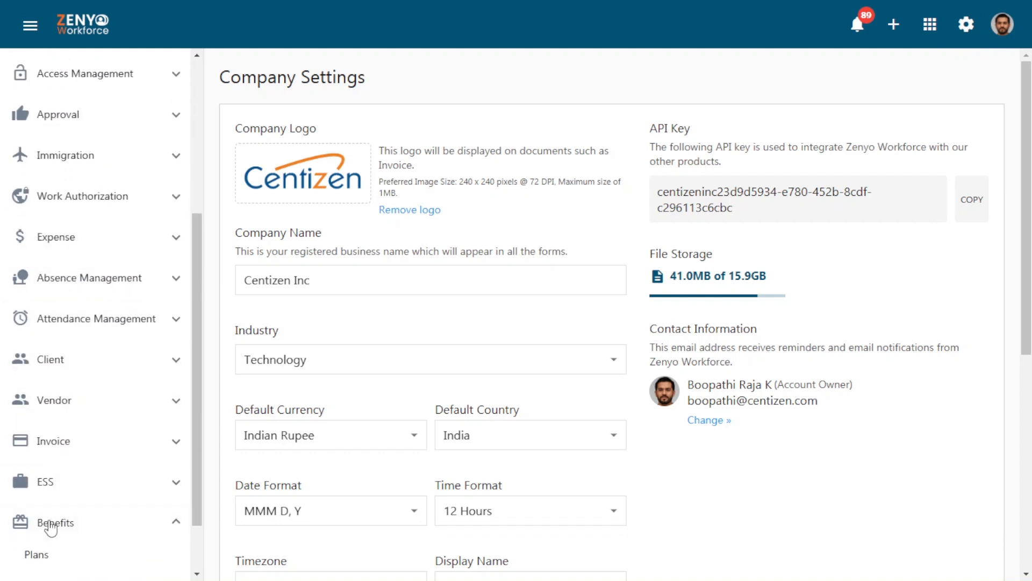
pyautogui.scroll(-2, 51, 524)
pyautogui.click(43, 514)
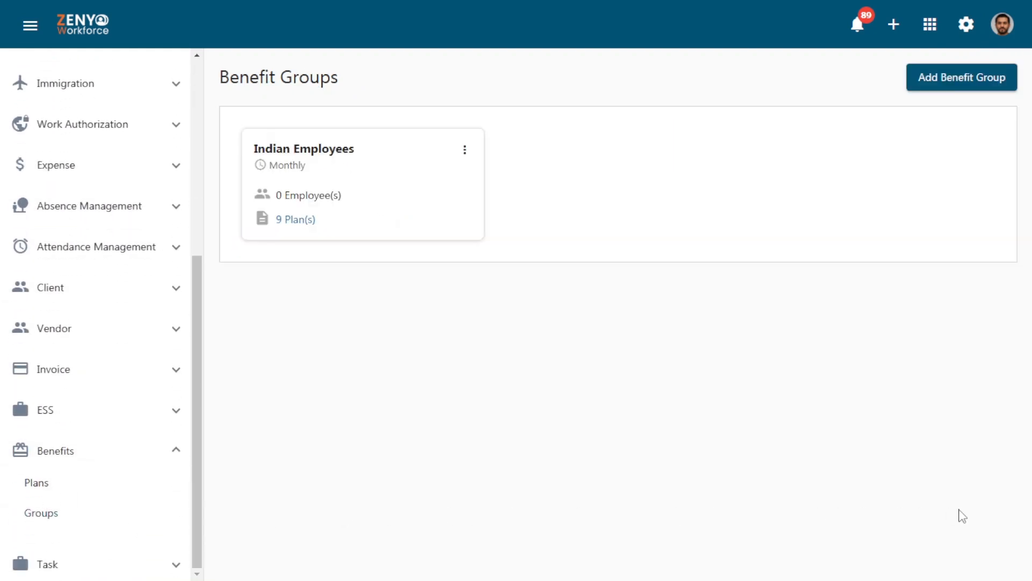
pyautogui.click(957, 96)
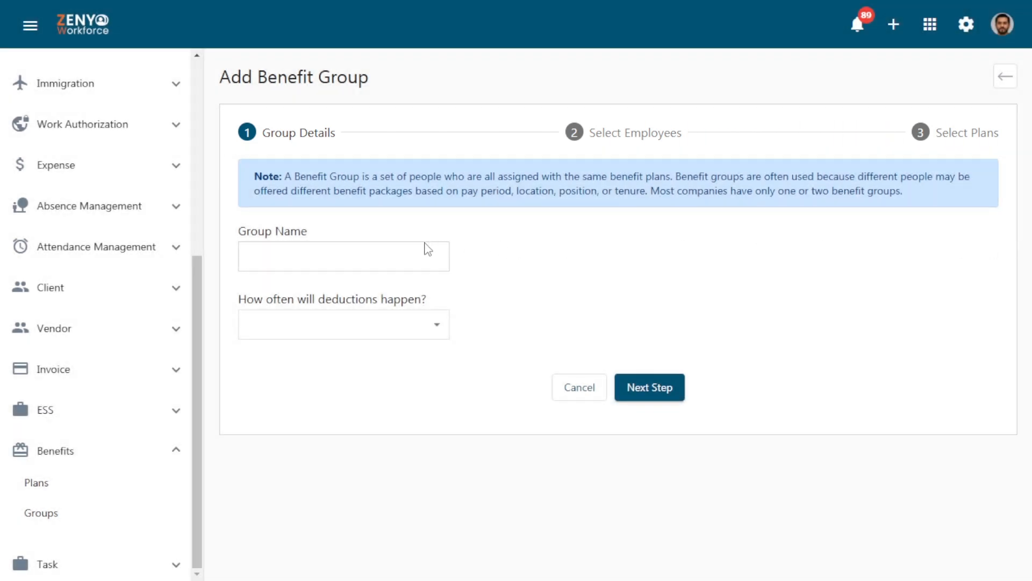
# Name the group US Employees, set its deductions to Weekly, and continue to employee selection
pyautogui.click(427, 249)
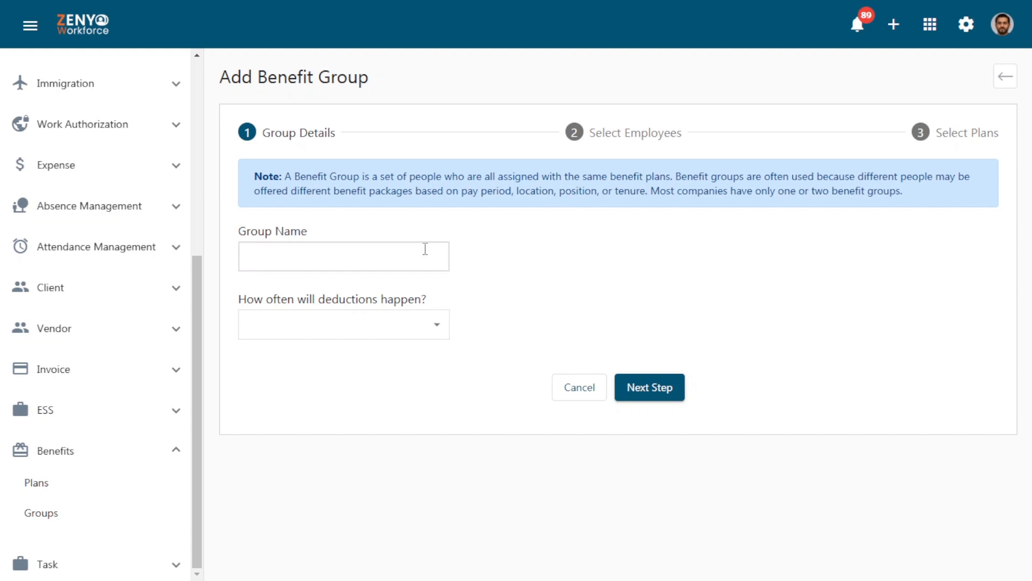
pyautogui.write('US Employees')
pyautogui.click(473, 257)
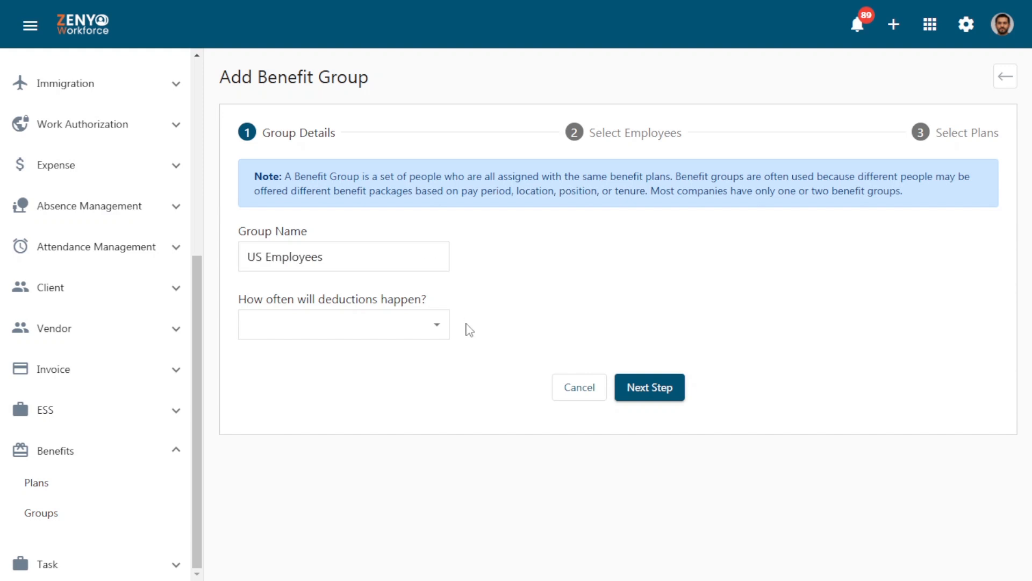
pyautogui.click(407, 332)
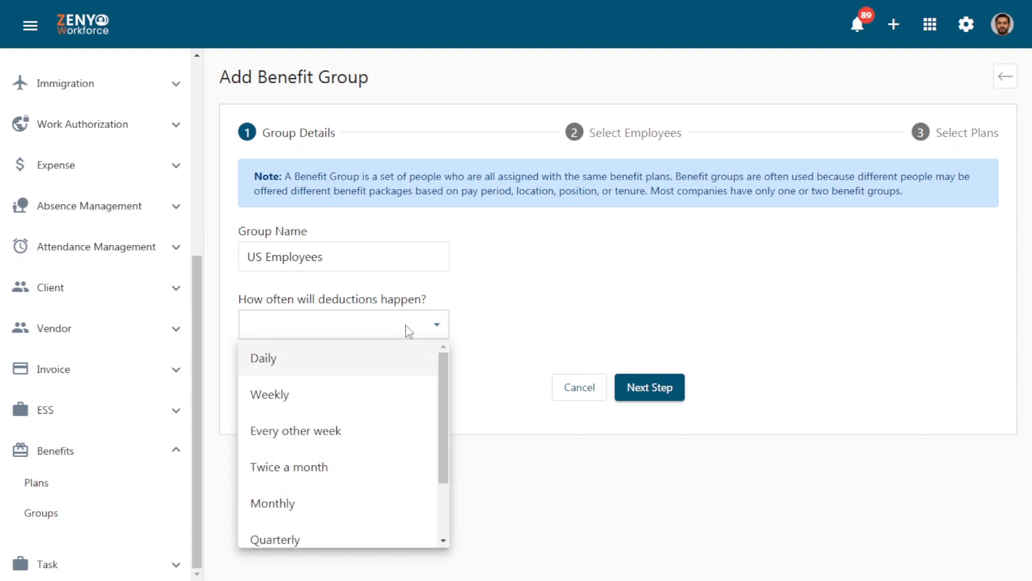
pyautogui.click(404, 394)
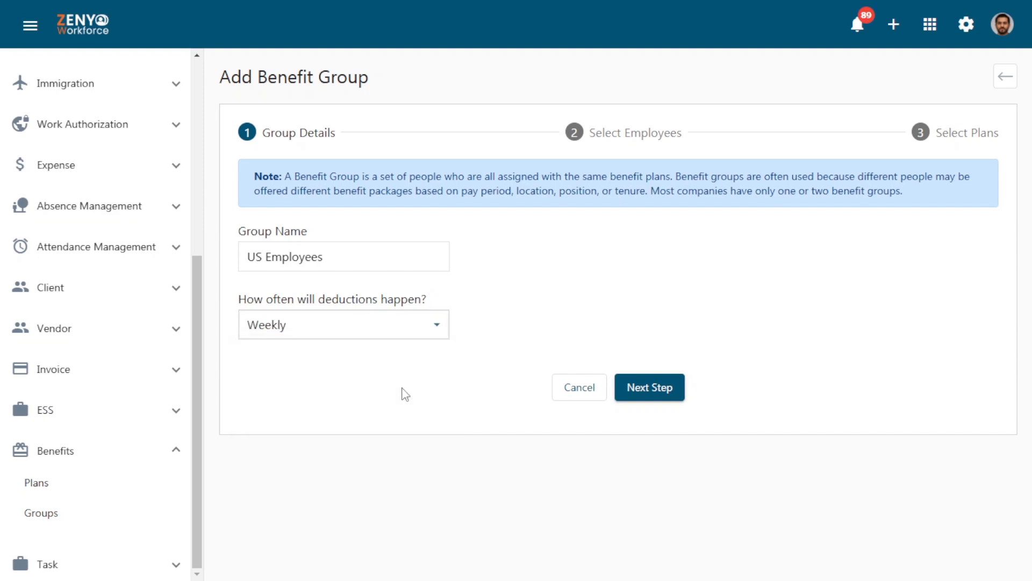
pyautogui.click(649, 393)
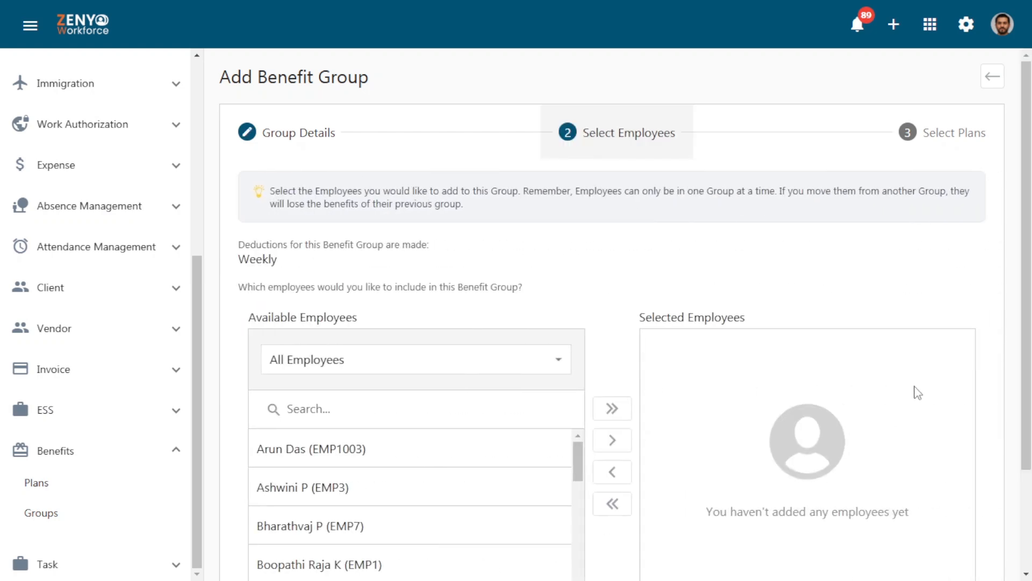
# Add the first available employee to the selected employees and remove that employee again
pyautogui.scroll(-2, 915, 392)
pyautogui.scroll(-3, 626, 313)
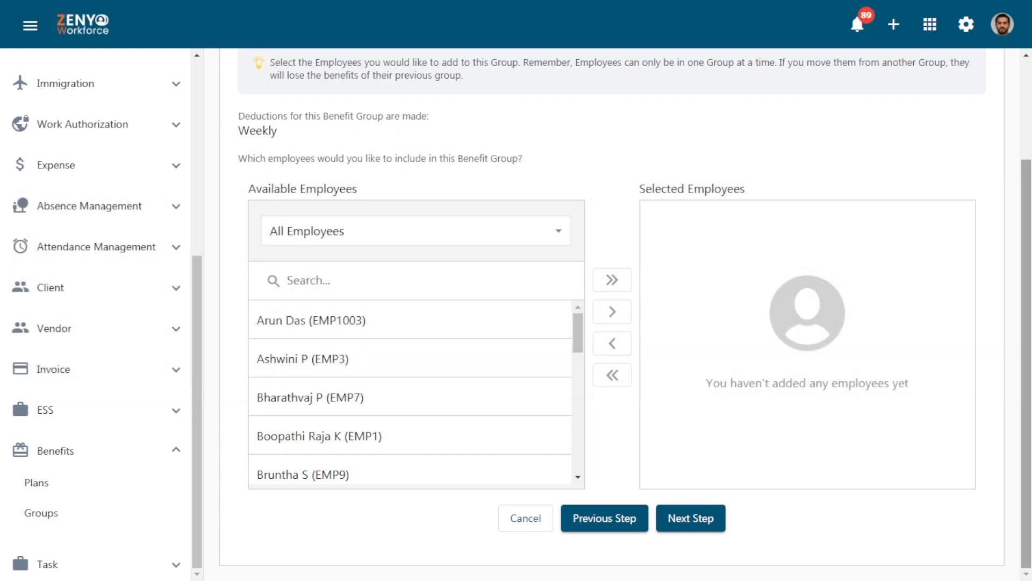
pyautogui.click(513, 337)
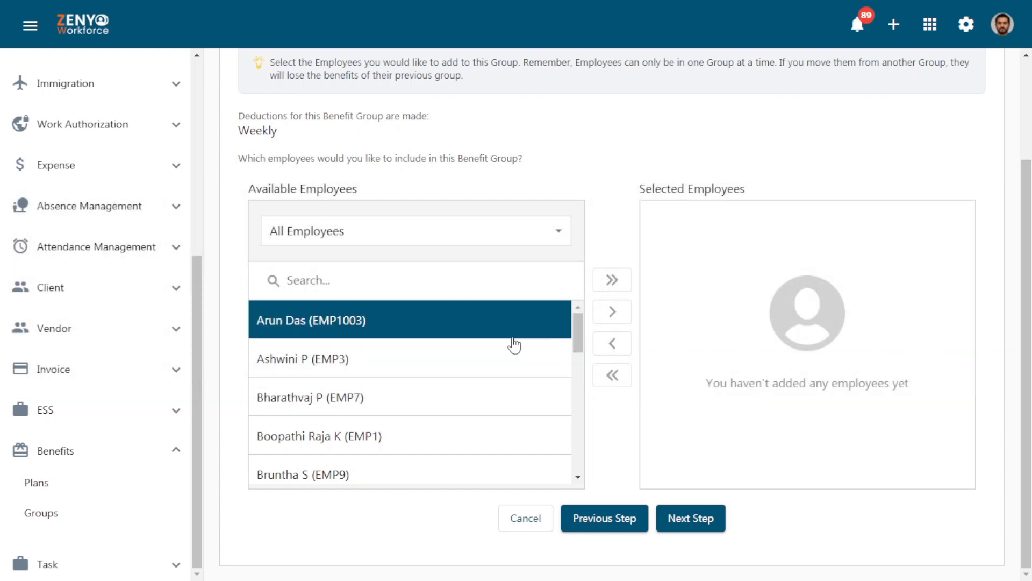
pyautogui.click(610, 317)
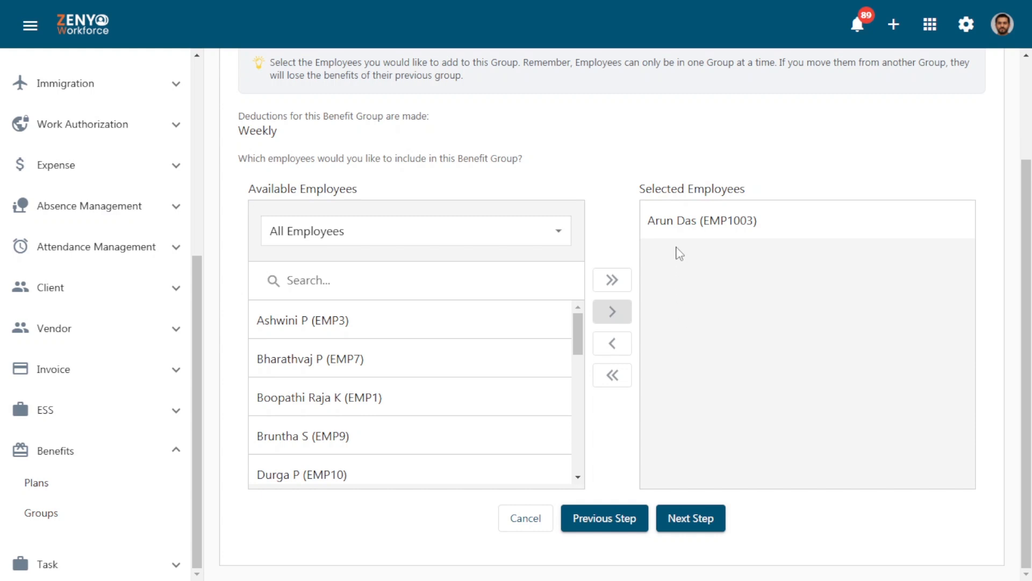
pyautogui.click(678, 230)
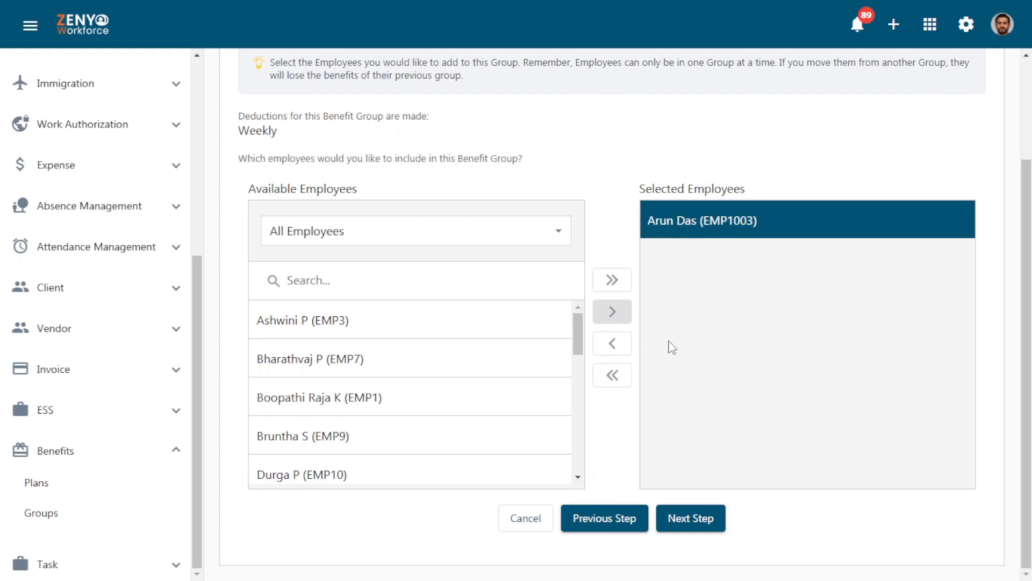
pyautogui.click(622, 347)
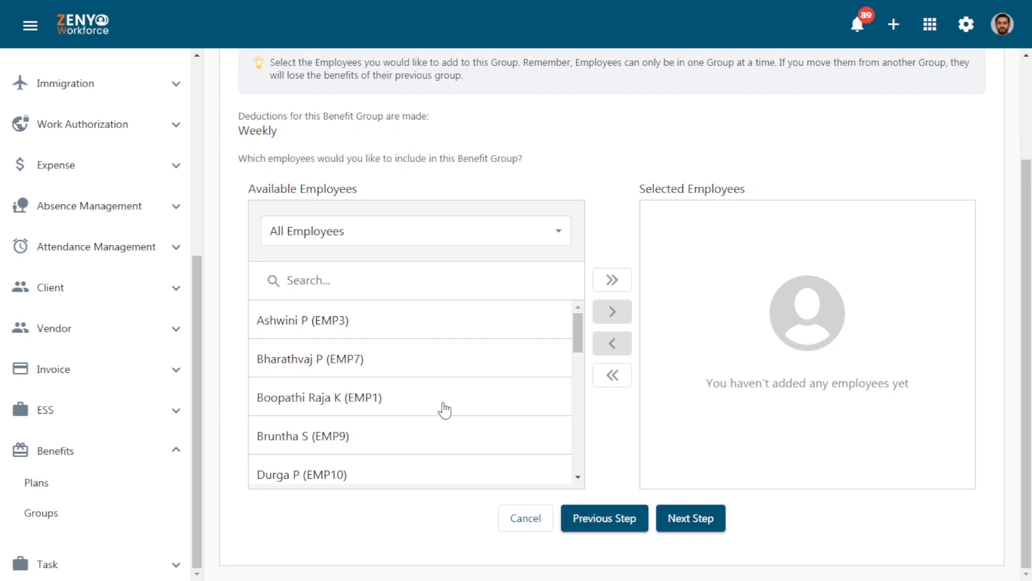
# With the All Employees filter, add every available employee to the group and remove them all again
pyautogui.click(443, 243)
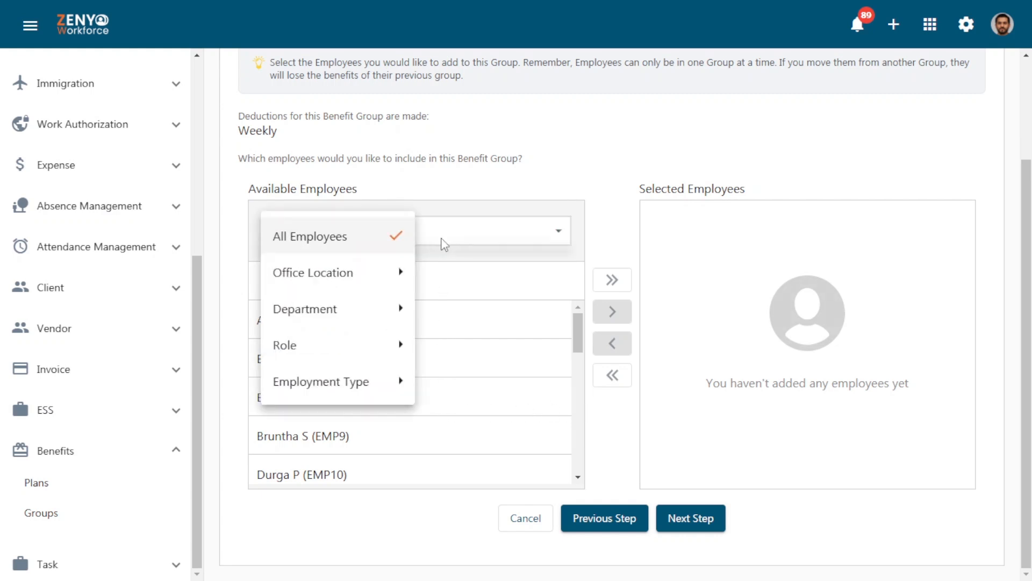
pyautogui.click(366, 243)
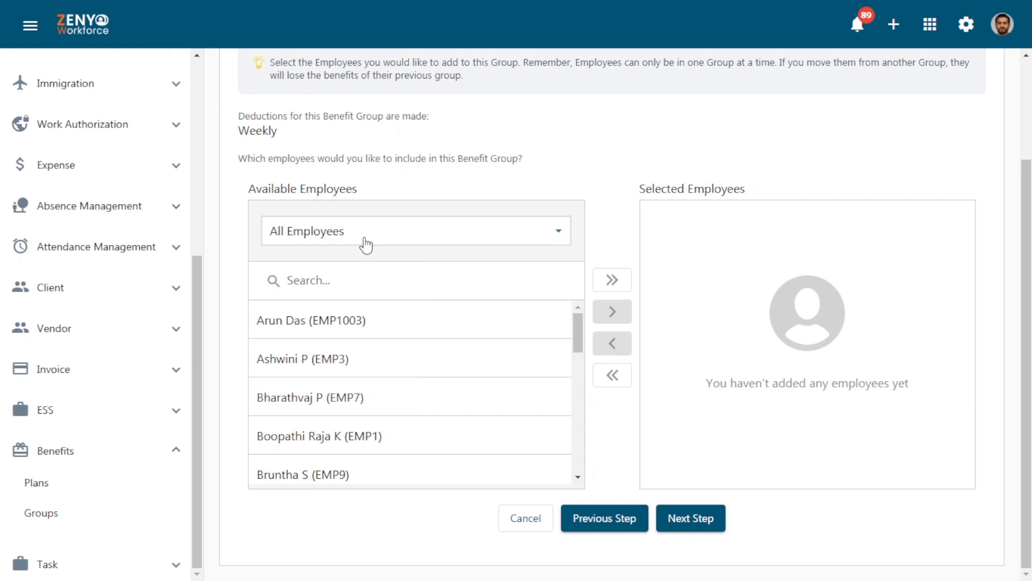
pyautogui.click(606, 286)
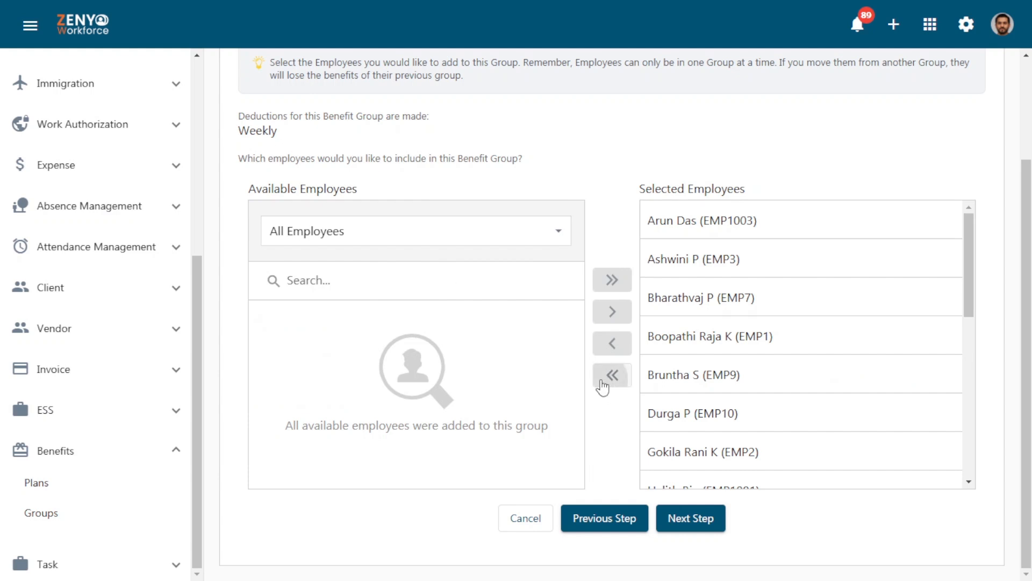
pyautogui.click(603, 387)
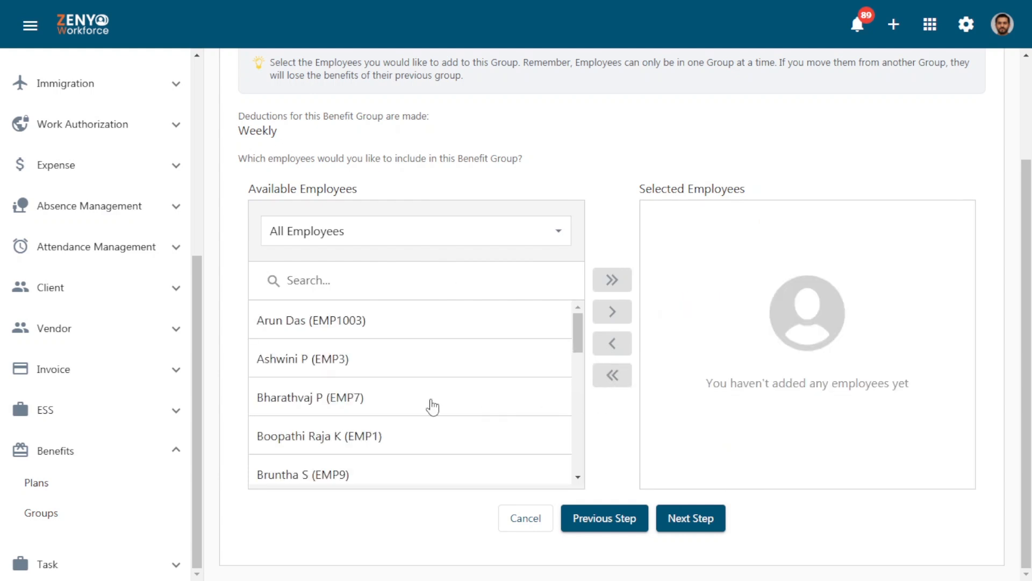
# Add four employees from the All Employees list to the benefit group and continue to plan selection
pyautogui.click(355, 236)
pyautogui.moveTo(345, 272)
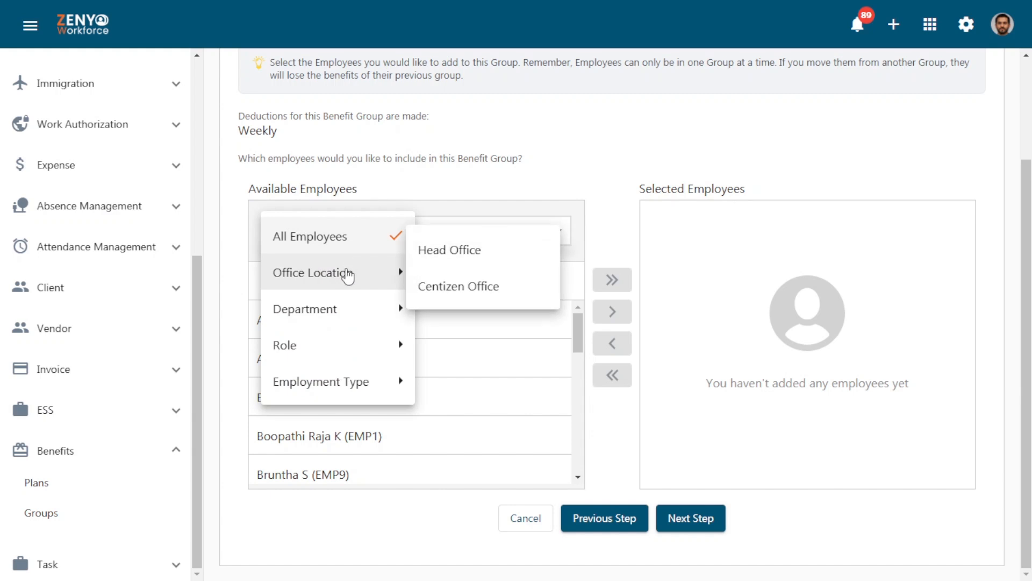
pyautogui.moveTo(348, 314)
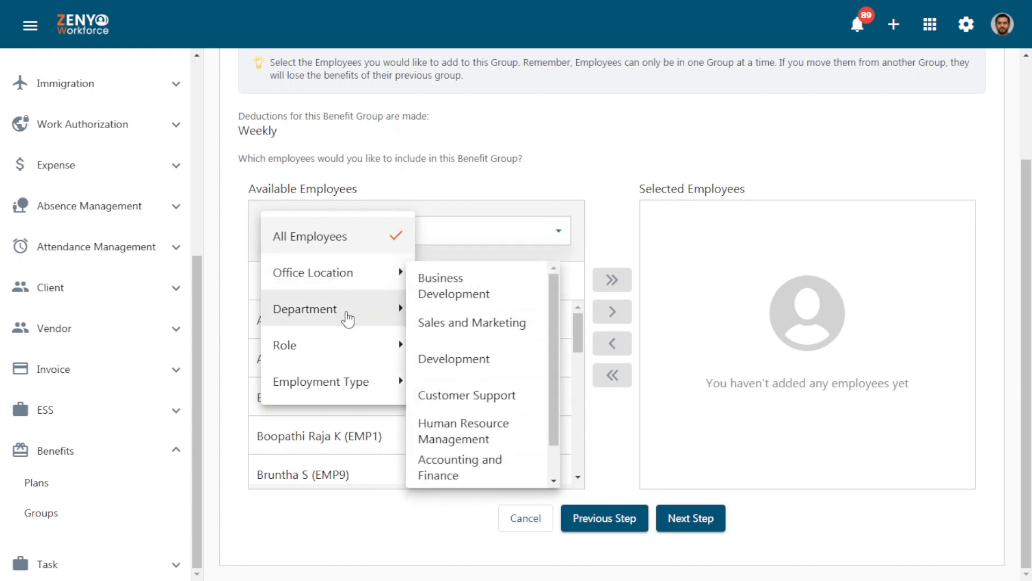
pyautogui.moveTo(341, 379)
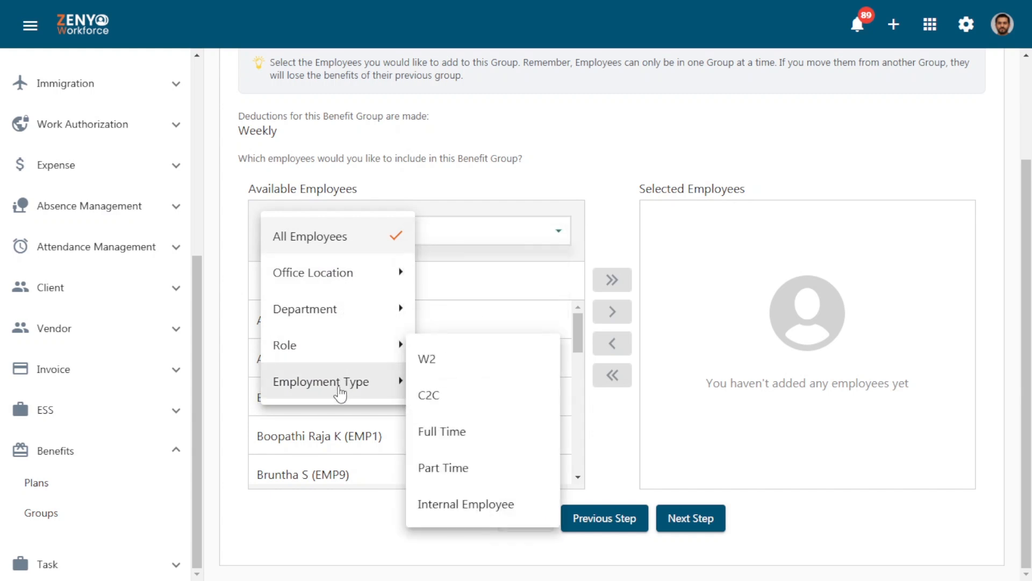
pyautogui.click(342, 242)
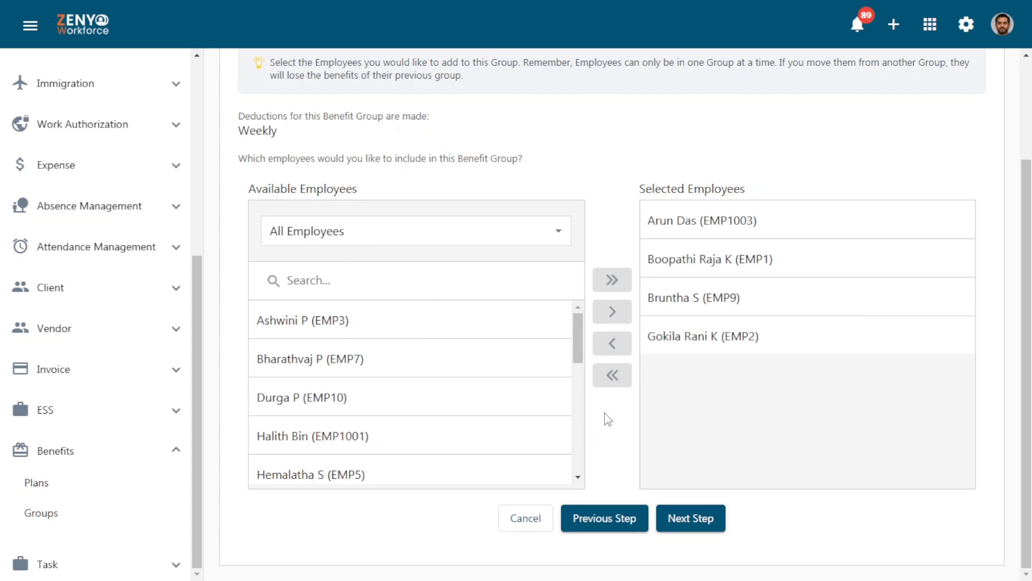
pyautogui.click(689, 524)
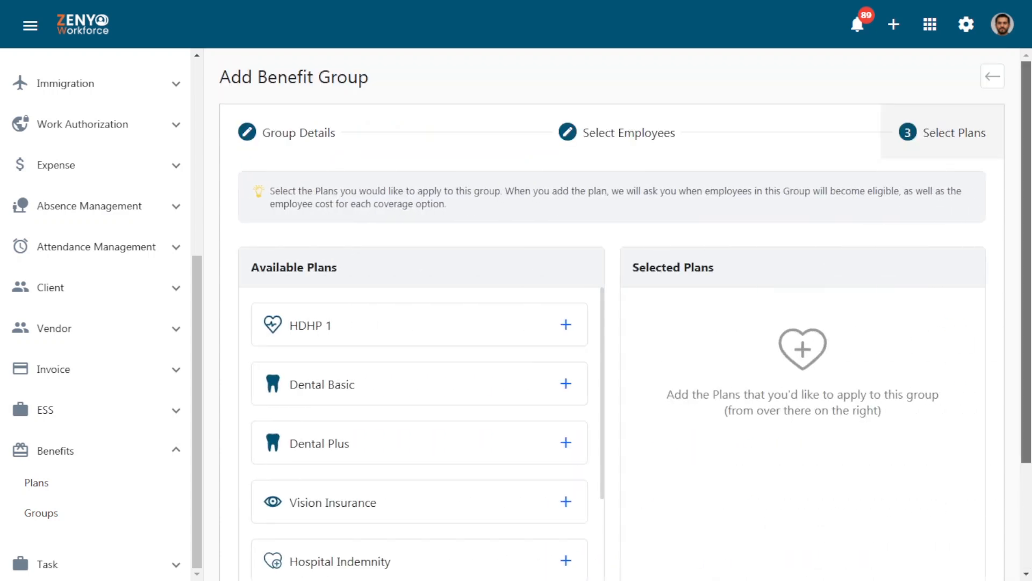
# Add the HDHP 1 plan and set its eligibility to After a waiting period of 15 days from the joining date
pyautogui.scroll(-3, 1029, 188)
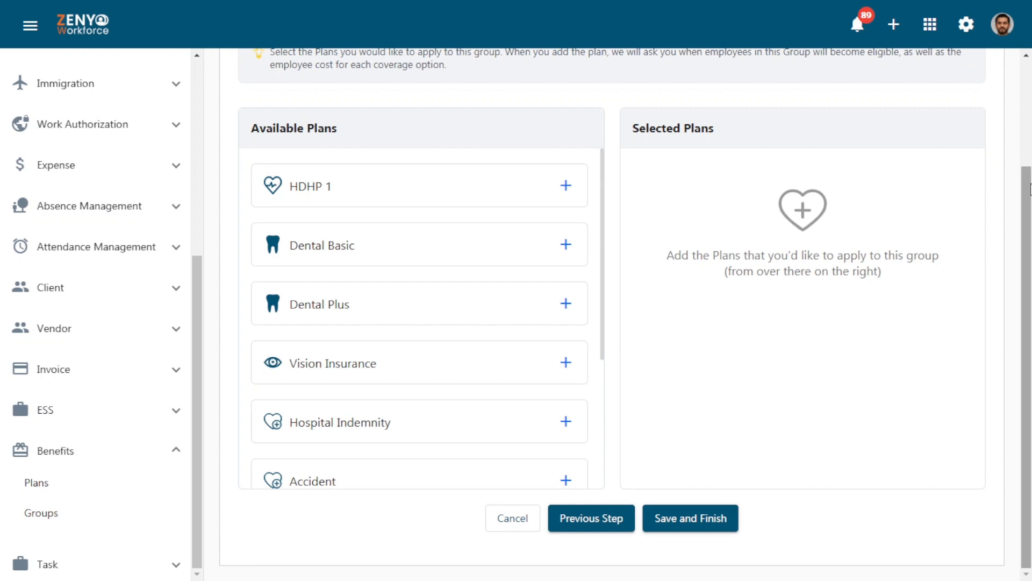
pyautogui.click(566, 186)
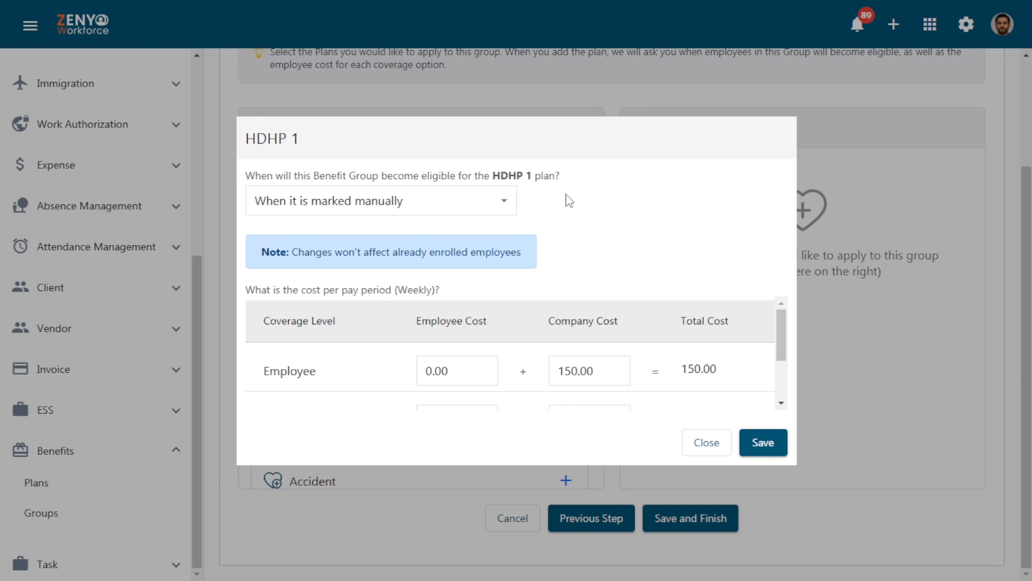
pyautogui.click(466, 204)
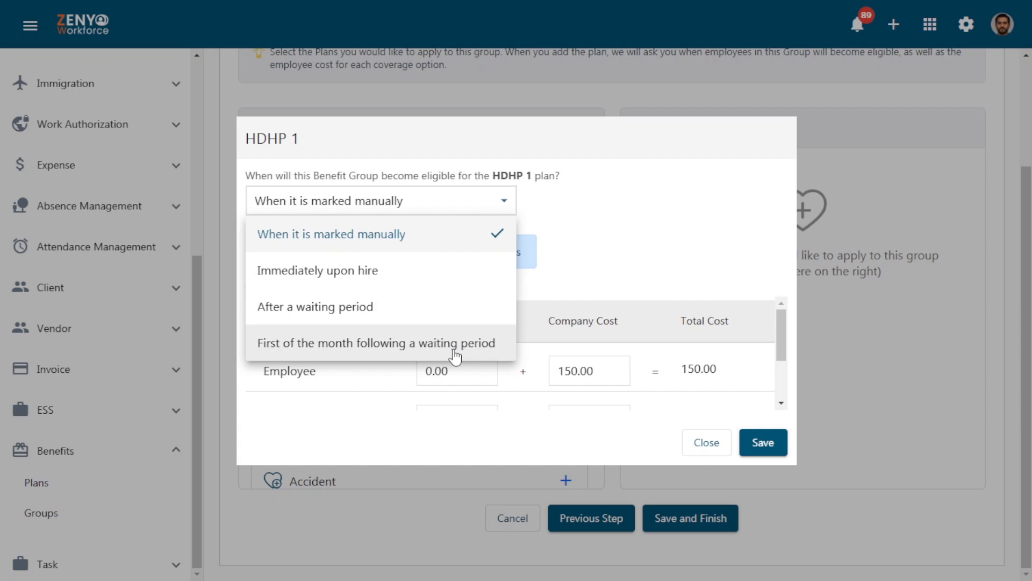
pyautogui.click(455, 310)
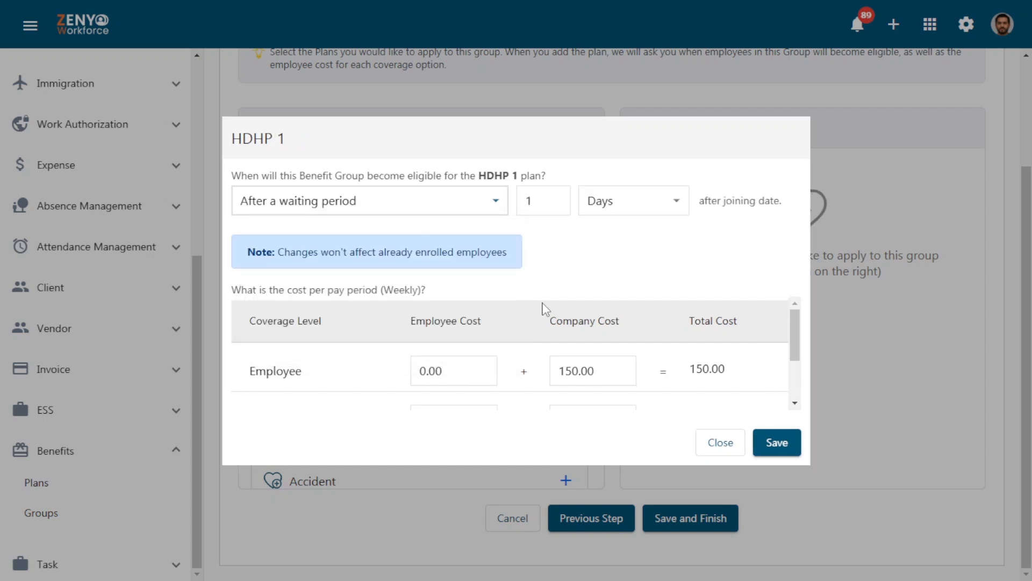
pyautogui.click(544, 203)
pyautogui.write('5')
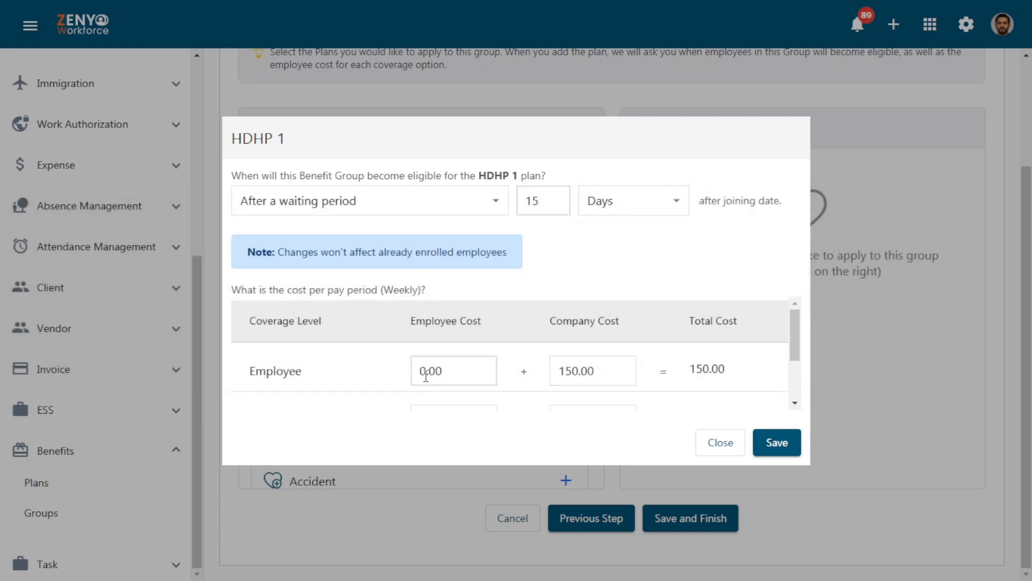
# Set HDHP 1 employee costs to 75 for Employee, 150 for Employee + Spouse and 219.23 for Employee + Family, and save the plan
pyautogui.press('BackSpace')
pyautogui.write('75')
pyautogui.scroll(-2, 420, 380)
pyautogui.click(426, 345)
pyautogui.press('BackSpace')
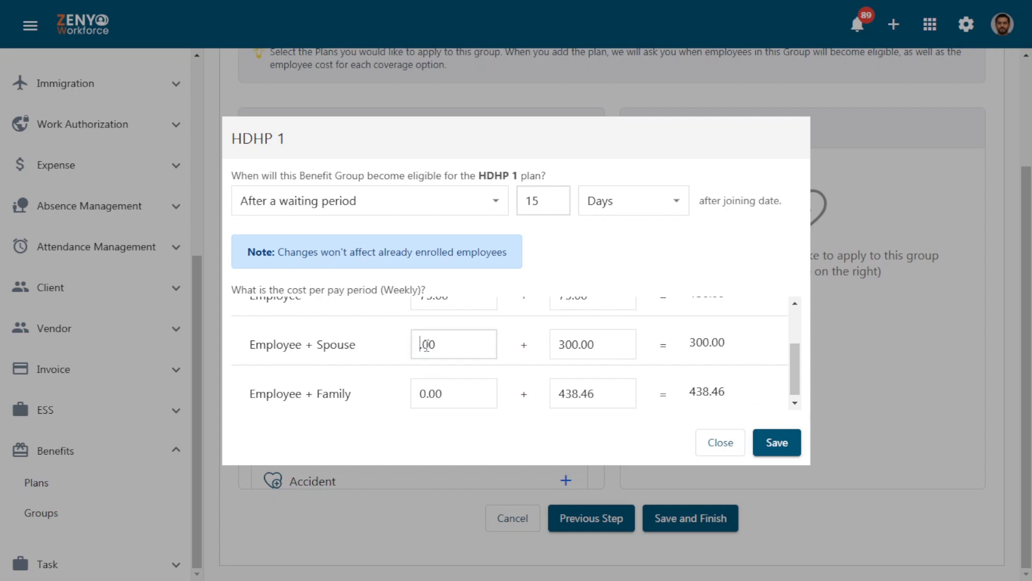
pyautogui.write('150')
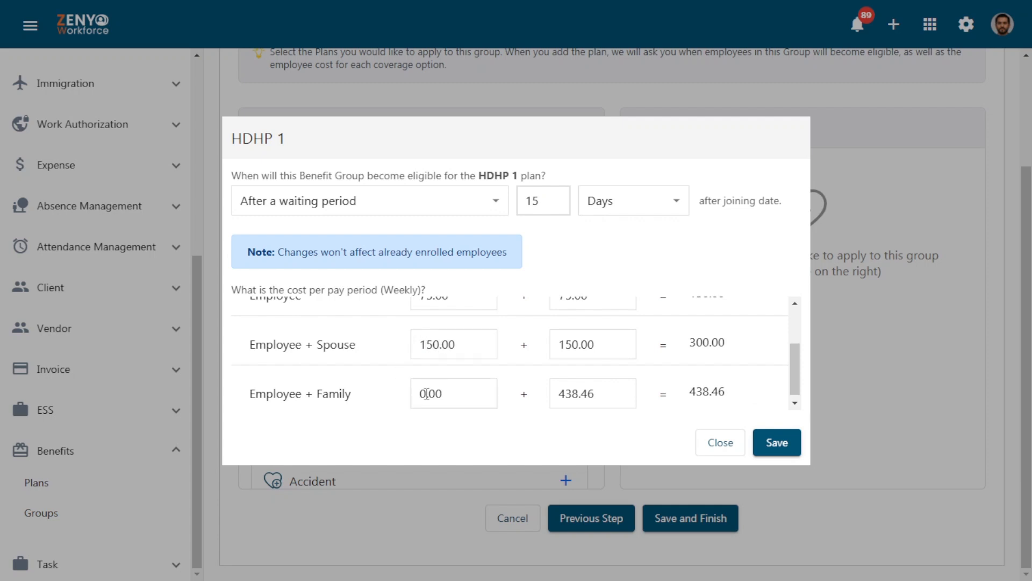
pyautogui.click(444, 393)
pyautogui.press('BackSpace')
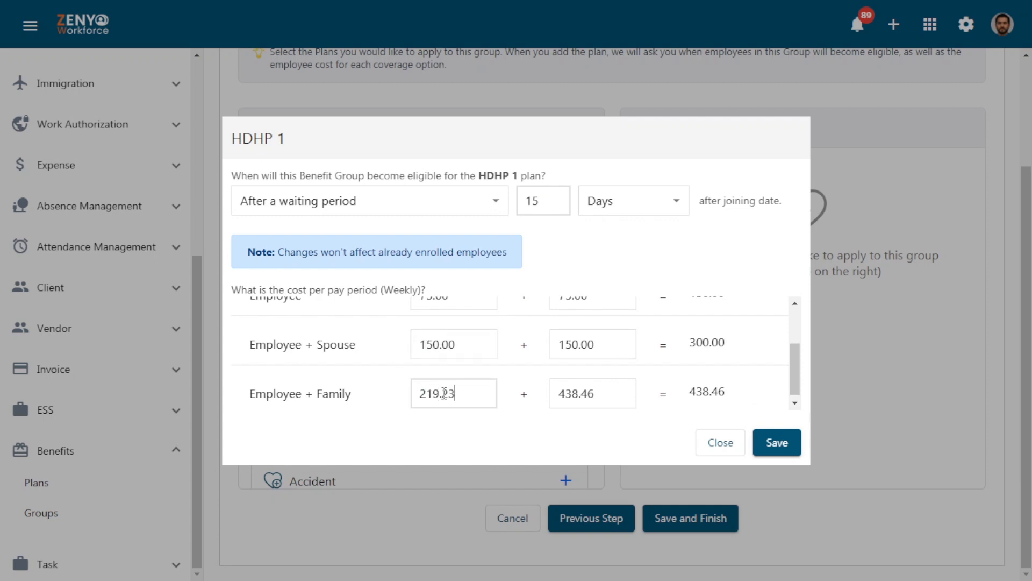
pyautogui.click(395, 396)
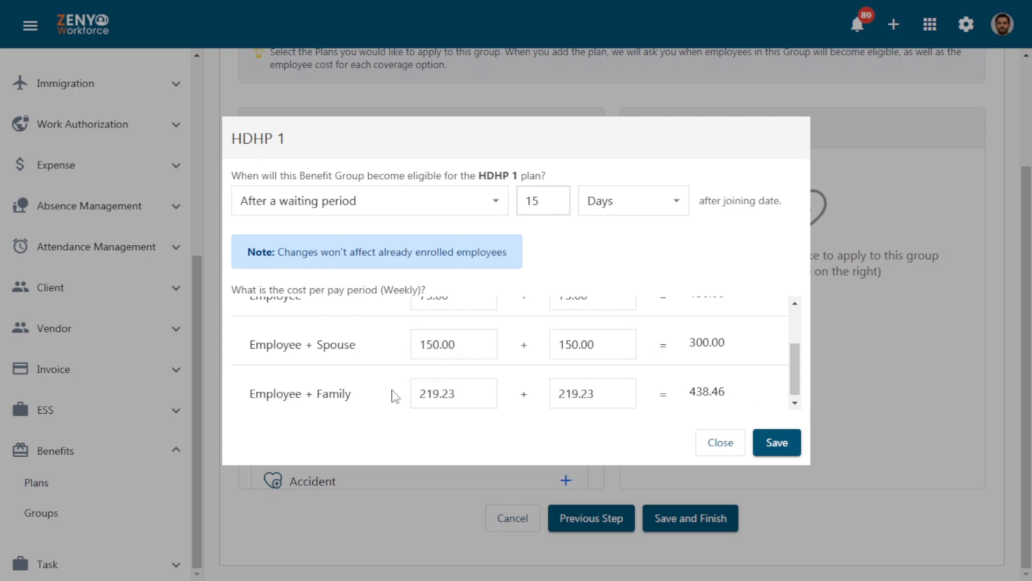
pyautogui.click(775, 444)
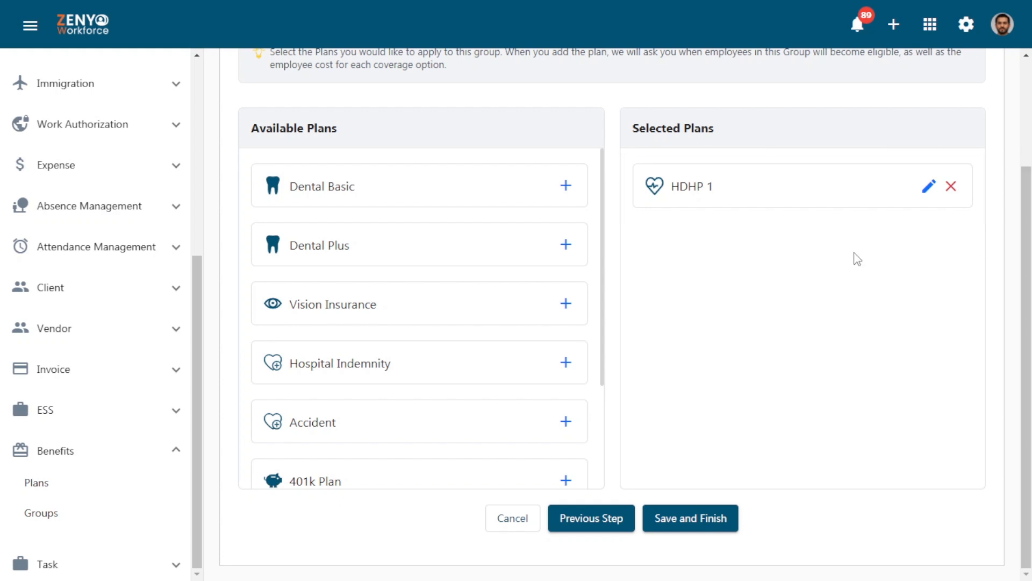
# Add the Dental Plus plan to the group with eligibility set to Immediately upon hire, and save it
pyautogui.click(565, 246)
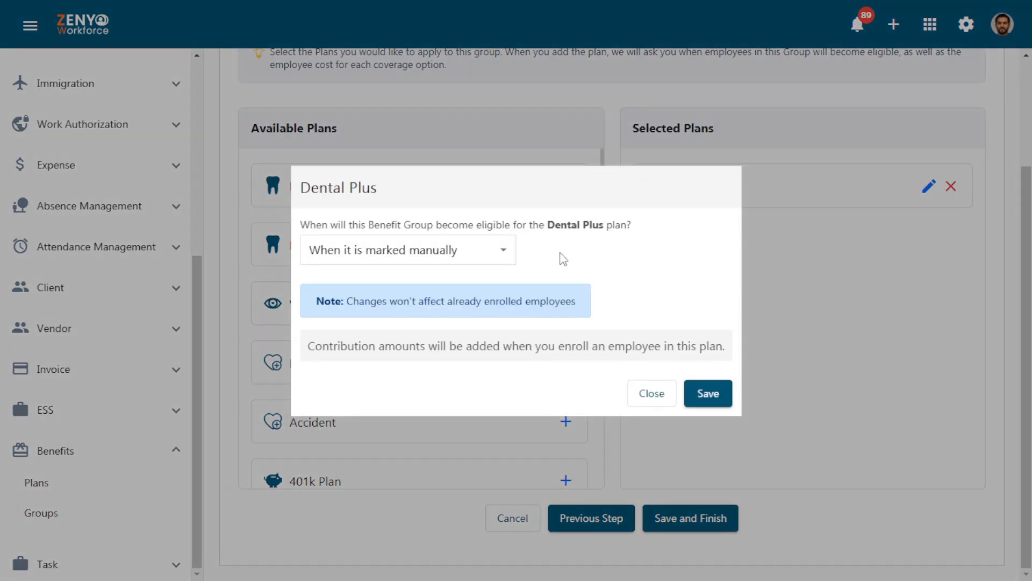
pyautogui.click(486, 253)
pyautogui.click(473, 314)
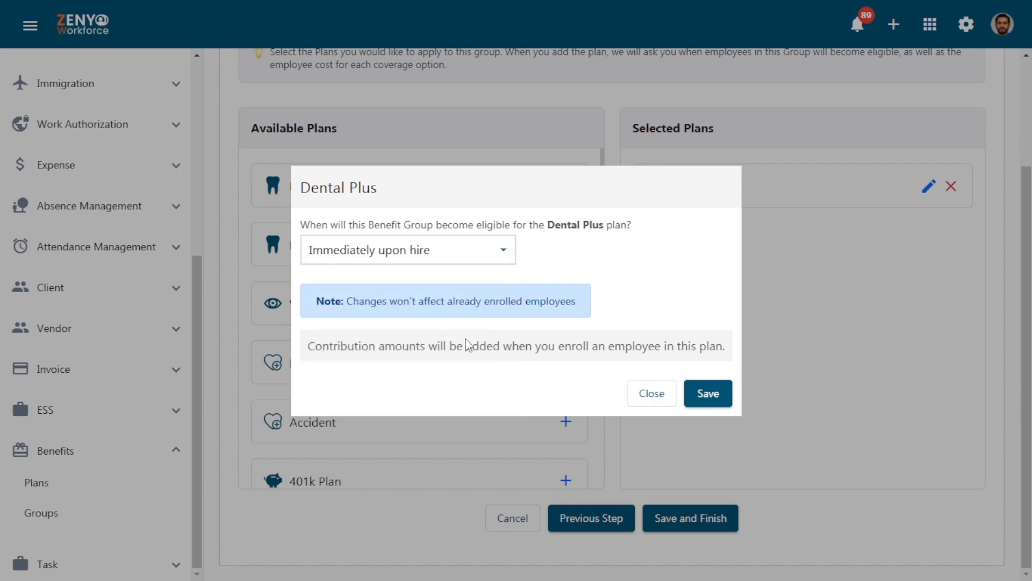
pyautogui.click(701, 393)
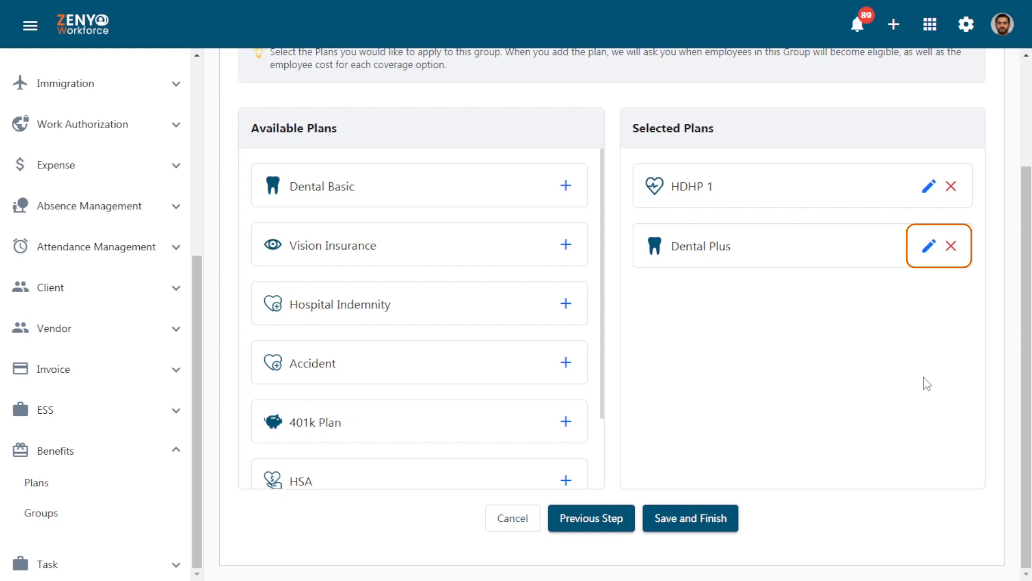
# Save and finish the new benefit group, and edit US Employees to remove the first employee from the selected employees
pyautogui.click(695, 516)
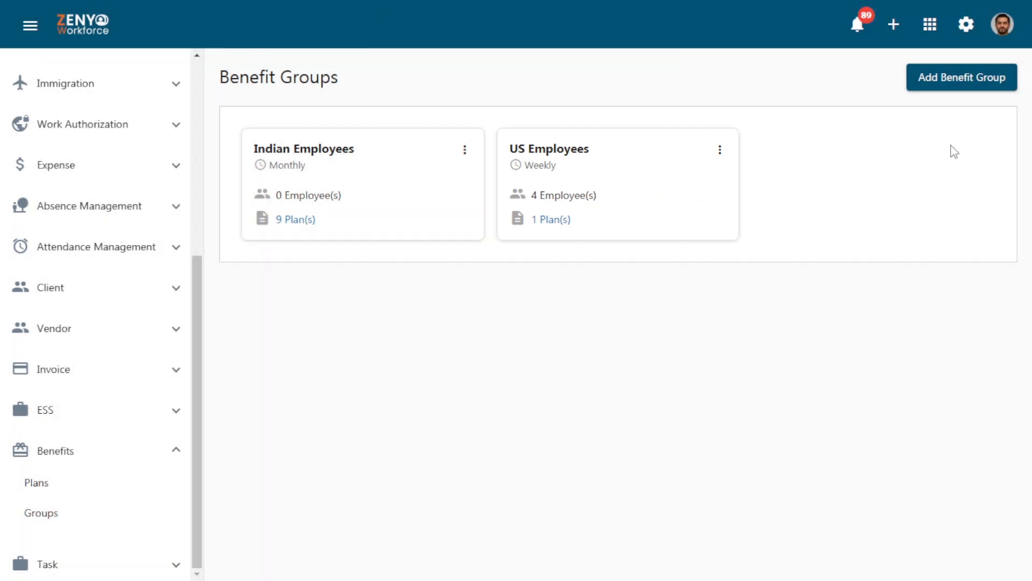
pyautogui.click(721, 149)
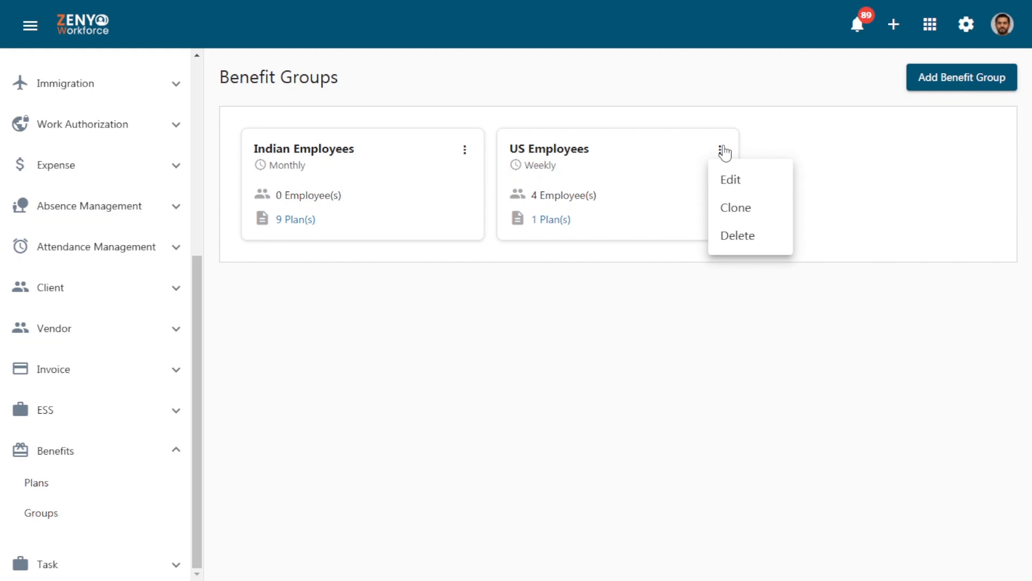
pyautogui.click(721, 189)
pyautogui.click(720, 313)
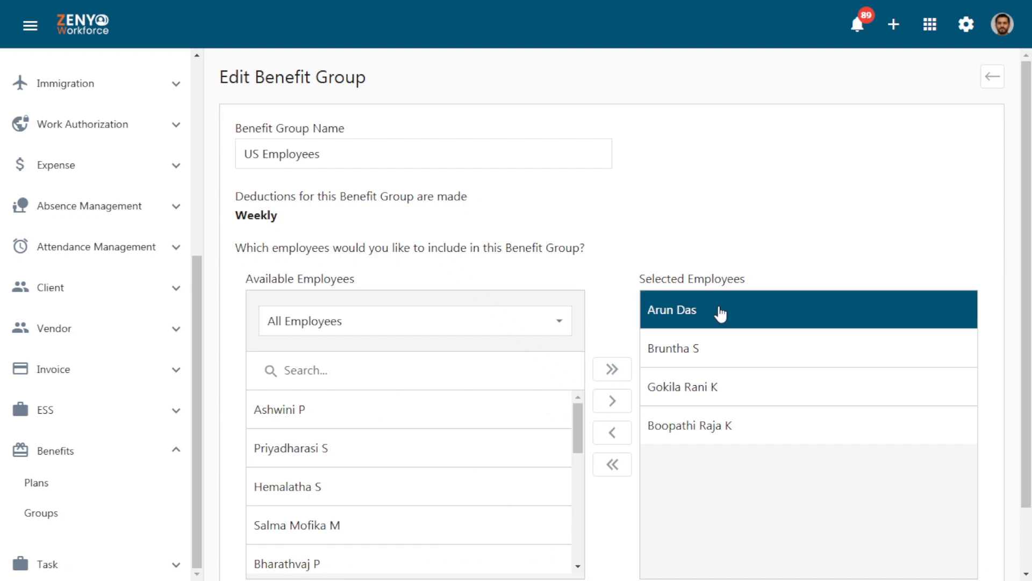
pyautogui.click(613, 432)
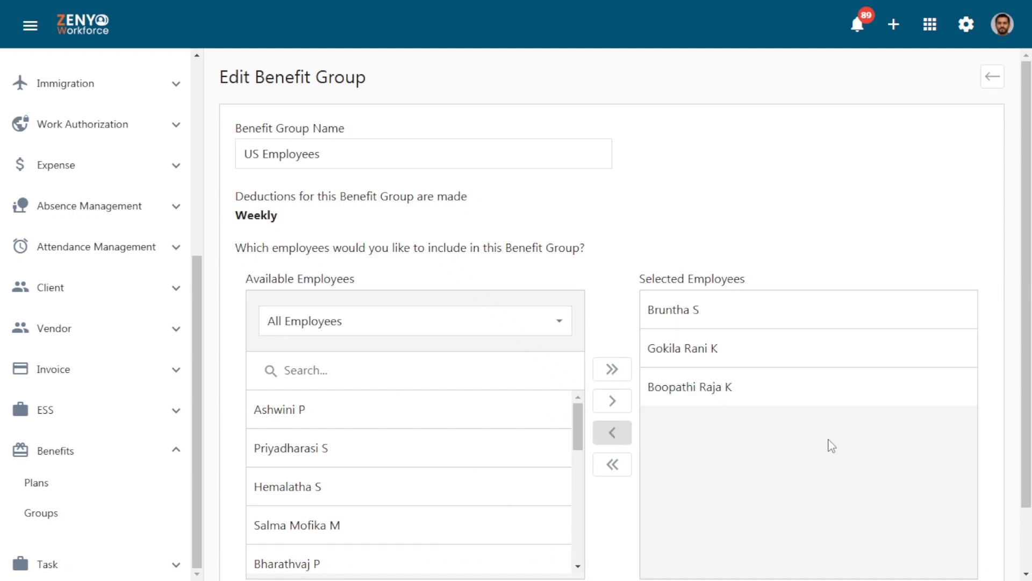
pyautogui.scroll(-2, 832, 446)
pyautogui.click(662, 534)
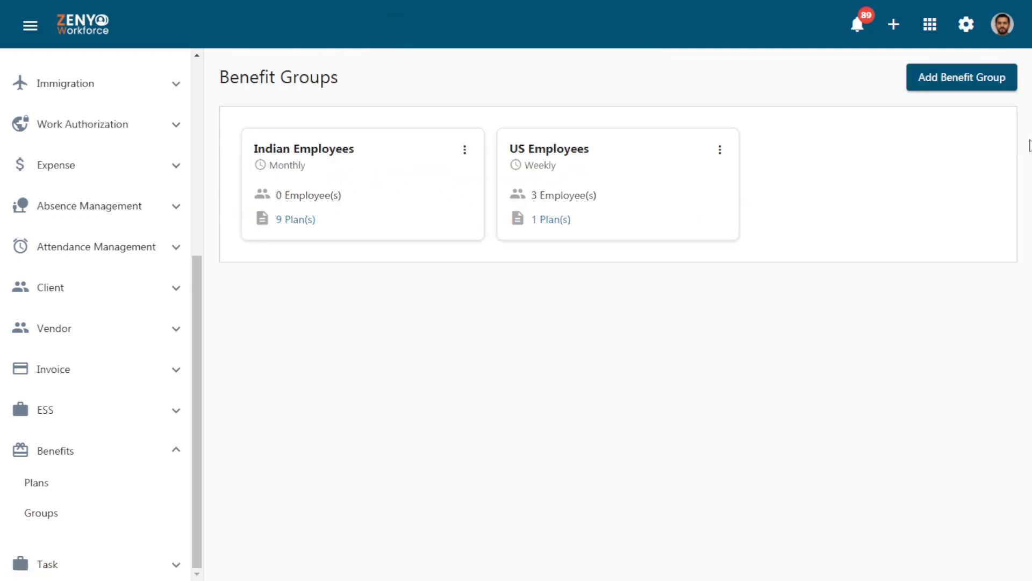
# Clone the US Employees benefit group and delete the resulting copy
pyautogui.click(720, 149)
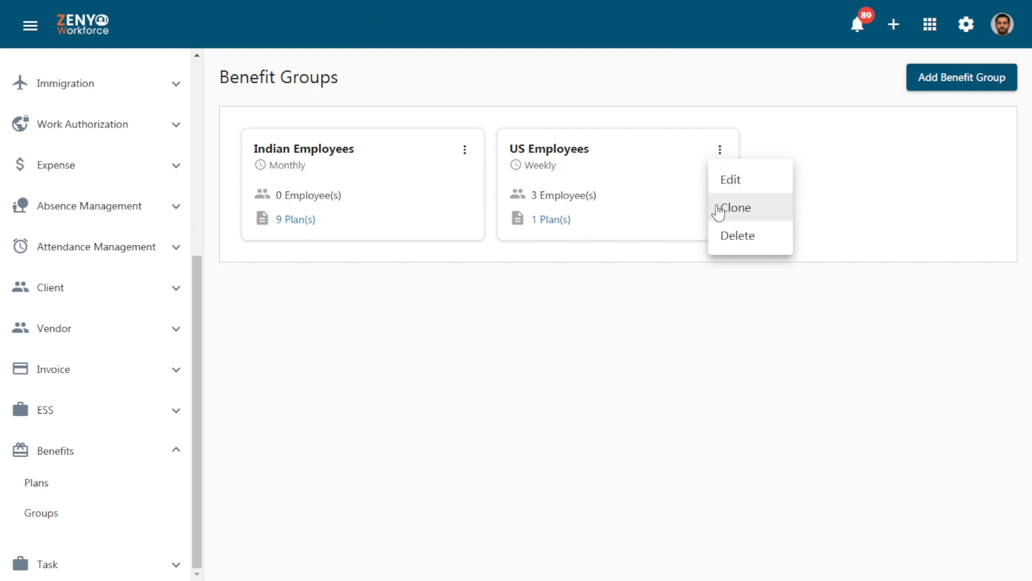
pyautogui.click(718, 210)
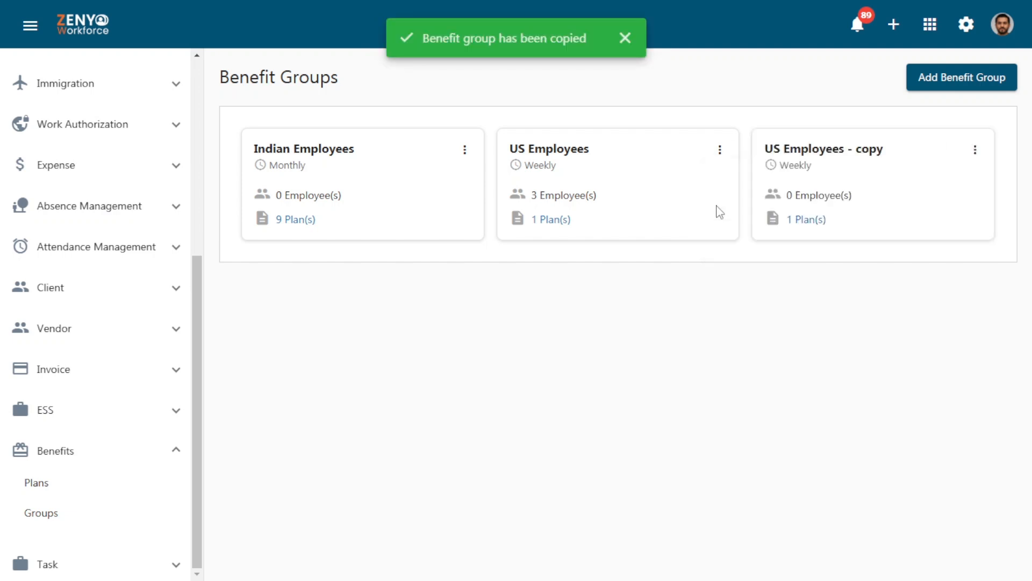
pyautogui.click(975, 151)
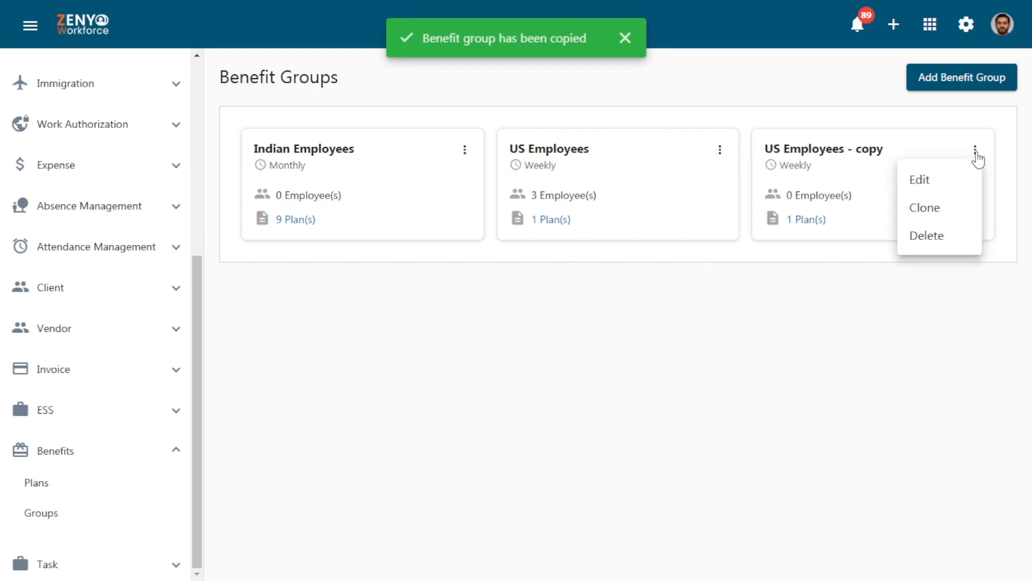
pyautogui.click(972, 241)
pyautogui.click(623, 332)
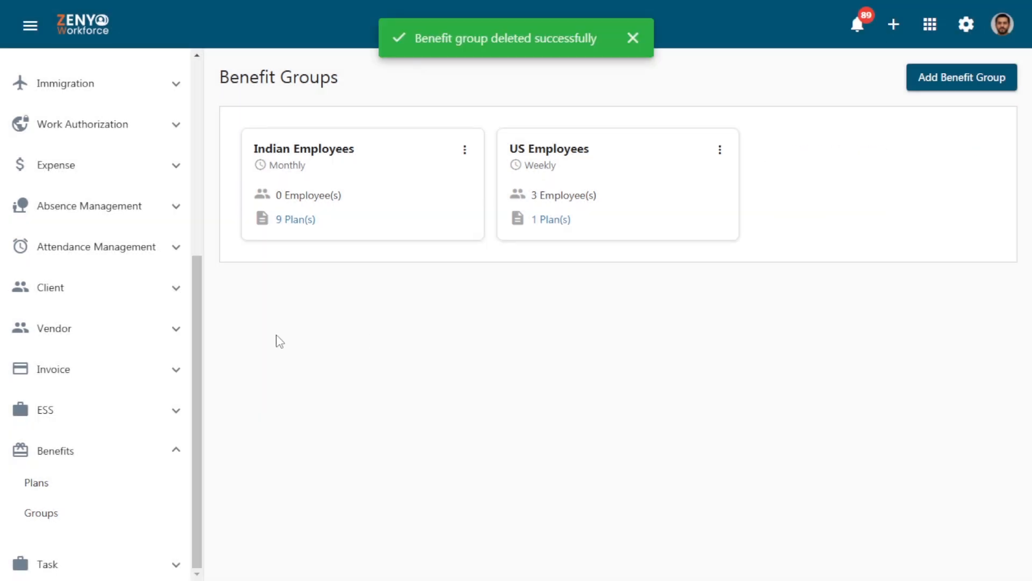
# Change the Dental Plus plan's eligibility in the Indian Employees group to Immediately upon hire and save it
pyautogui.click(287, 220)
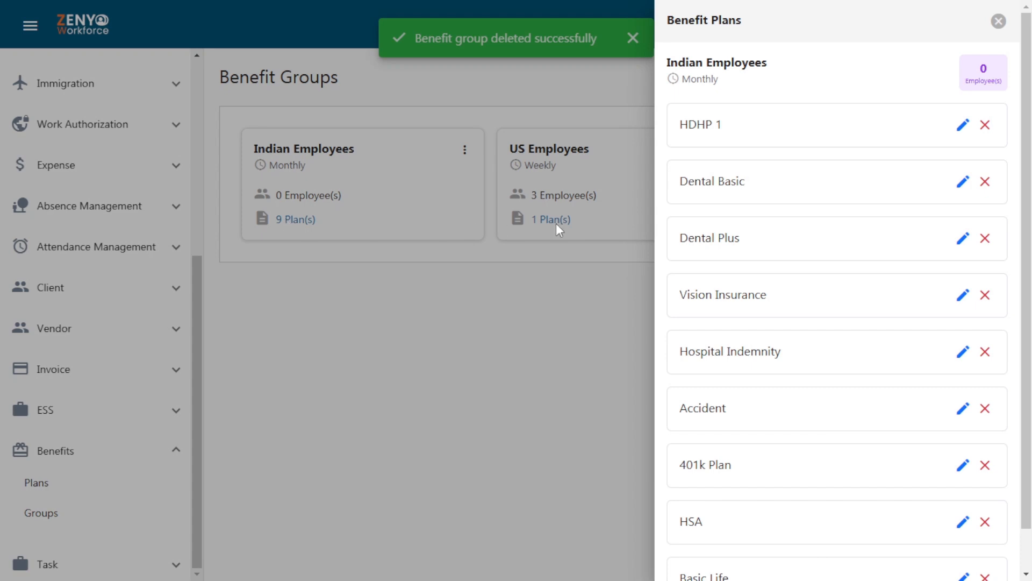
pyautogui.click(963, 239)
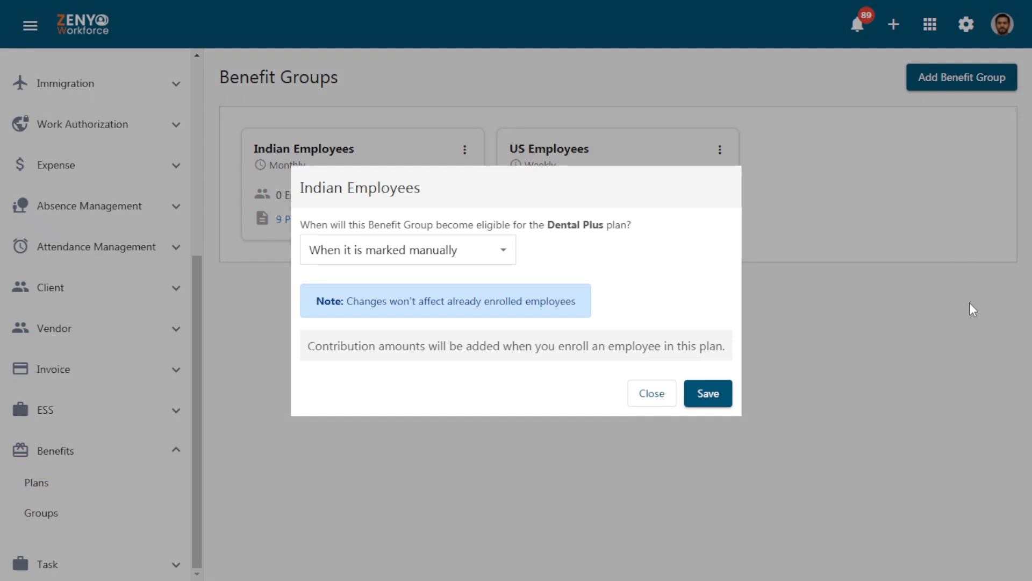
pyautogui.click(419, 258)
pyautogui.click(421, 317)
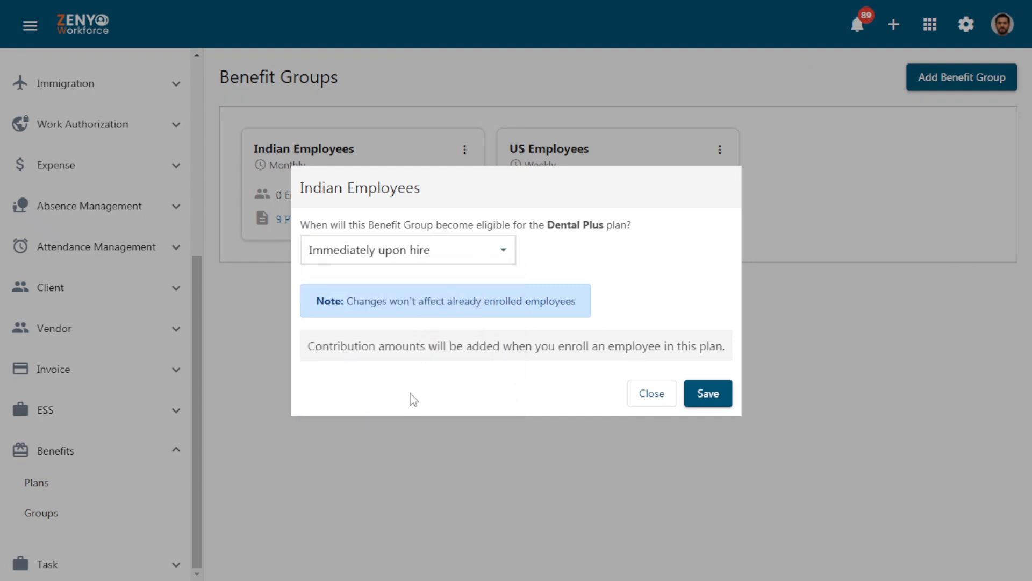
pyautogui.click(708, 393)
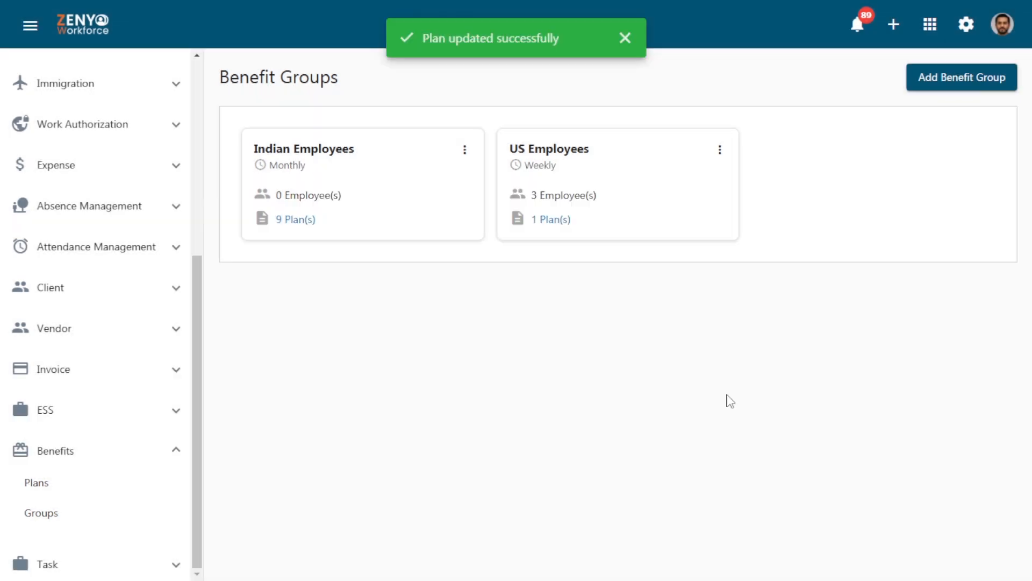
# Remove the Dental Plus plan from the Indian Employees benefit group
pyautogui.click(299, 220)
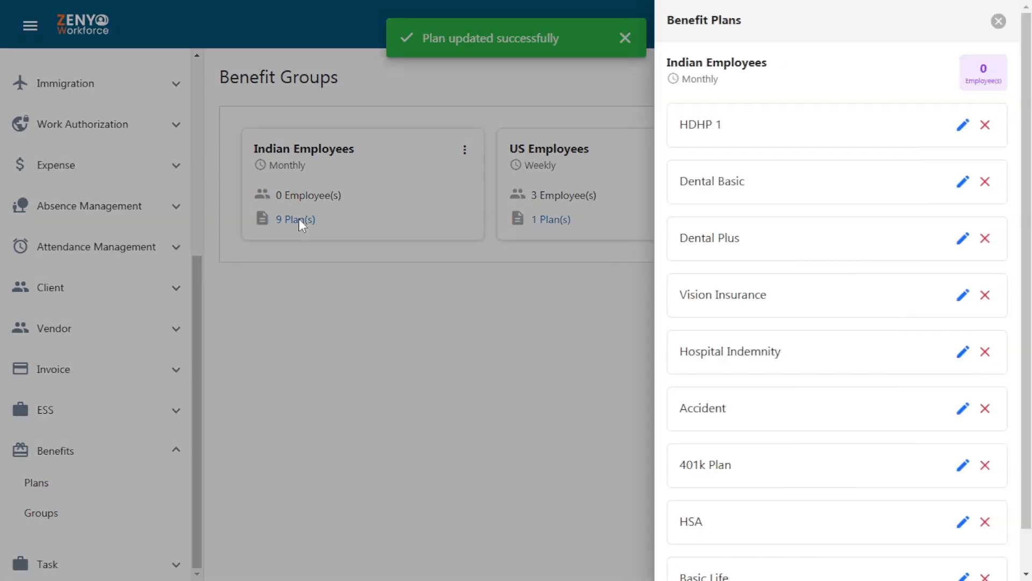
pyautogui.click(984, 240)
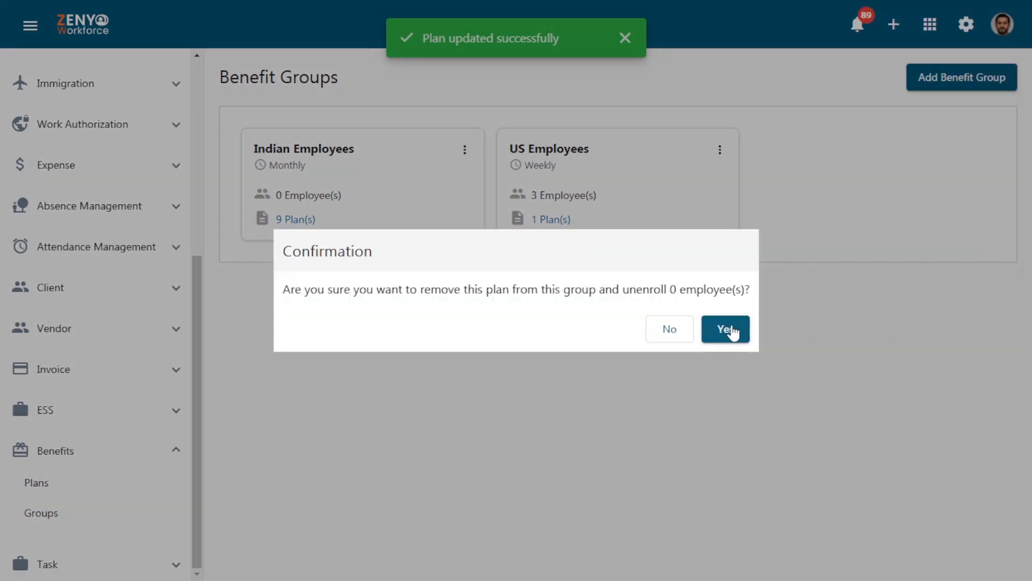
pyautogui.click(724, 330)
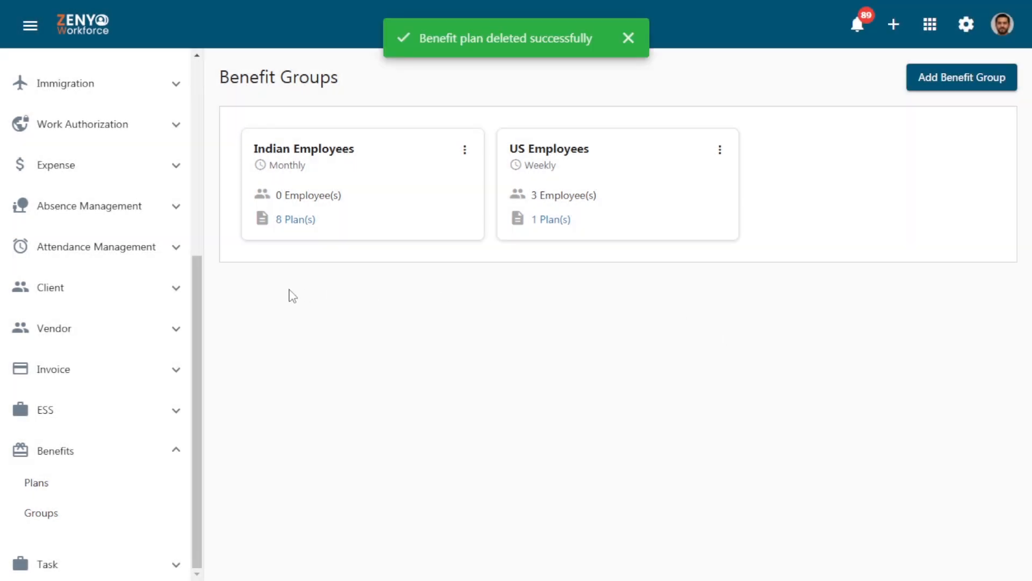
# Add the existing Dental Plus plan to the Indian Employees group with eligibility When it is marked manually, save it and close the plan list
pyautogui.click(293, 221)
pyautogui.moveTo(1027, 322); pyautogui.dragTo(1025, 458)
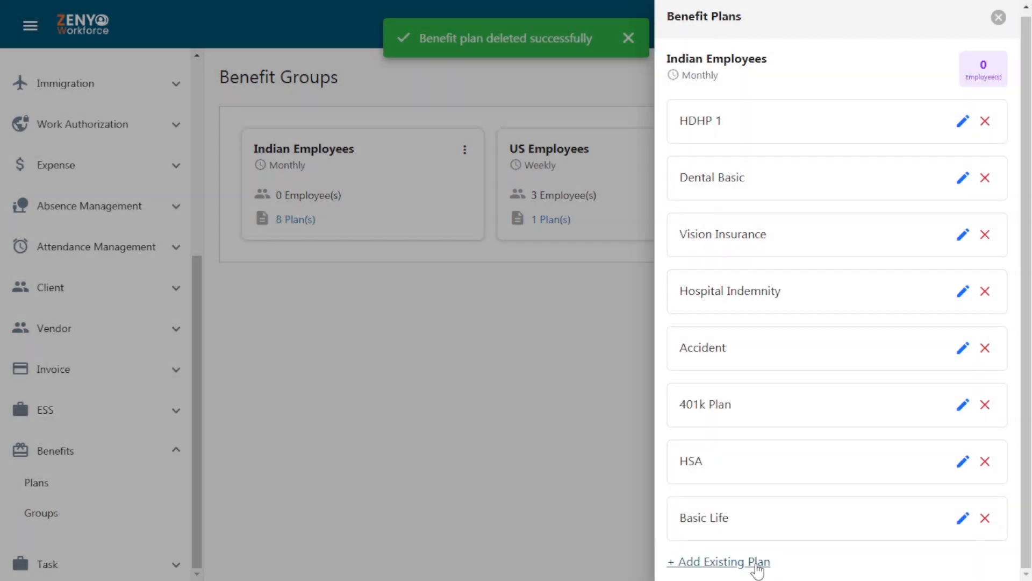
pyautogui.click(757, 563)
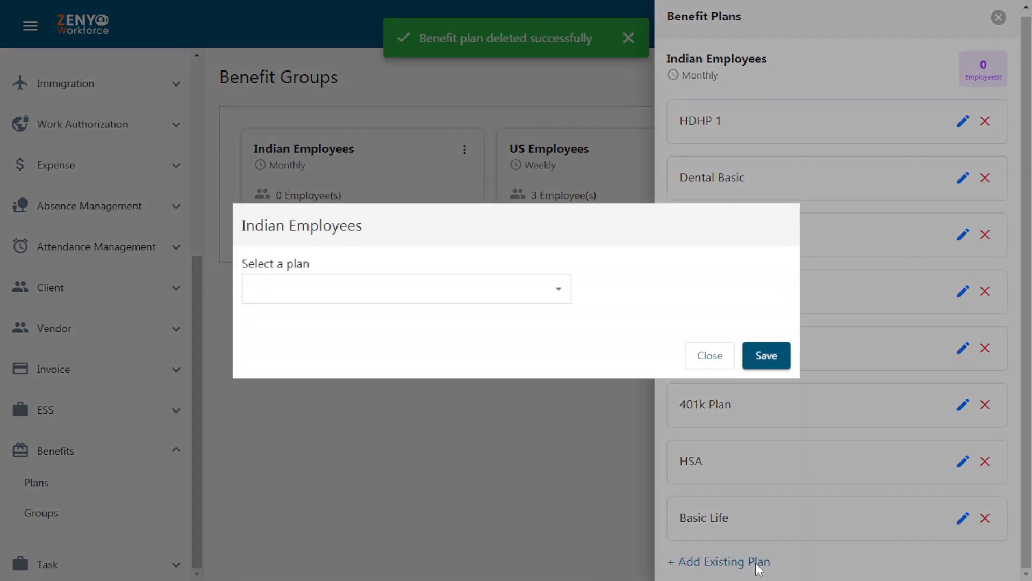
pyautogui.click(416, 301)
pyautogui.click(415, 333)
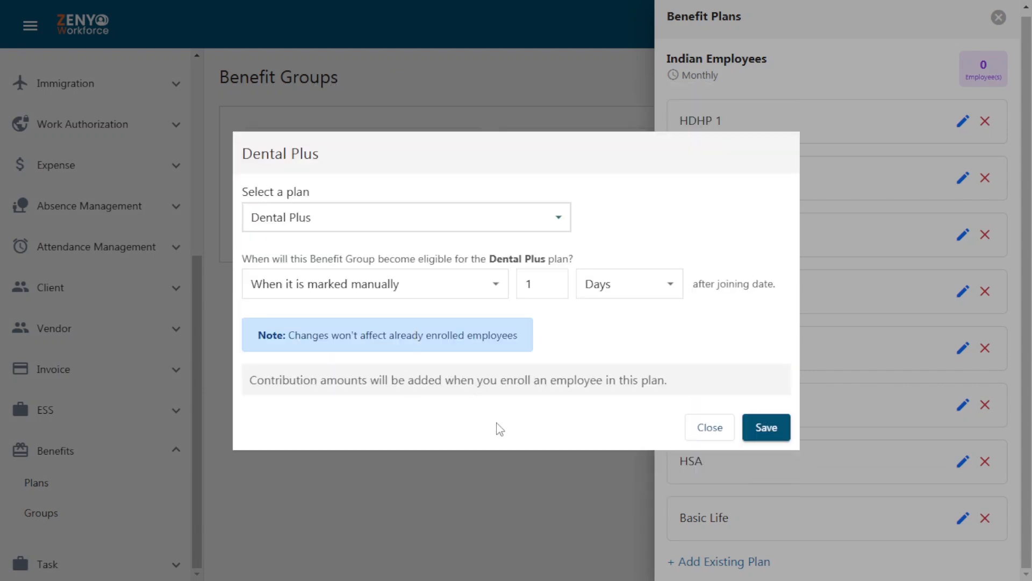
pyautogui.click(759, 424)
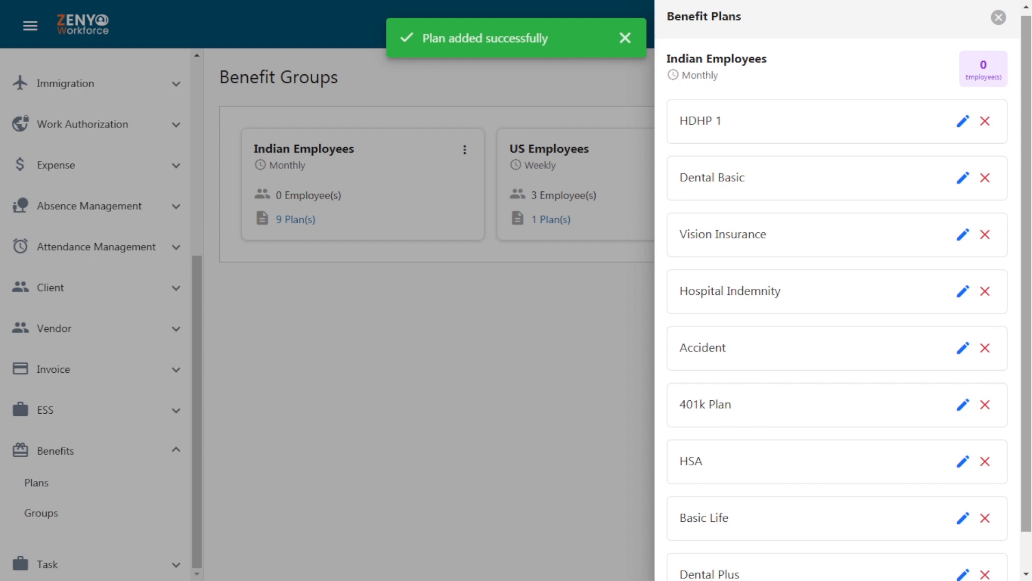
pyautogui.click(998, 17)
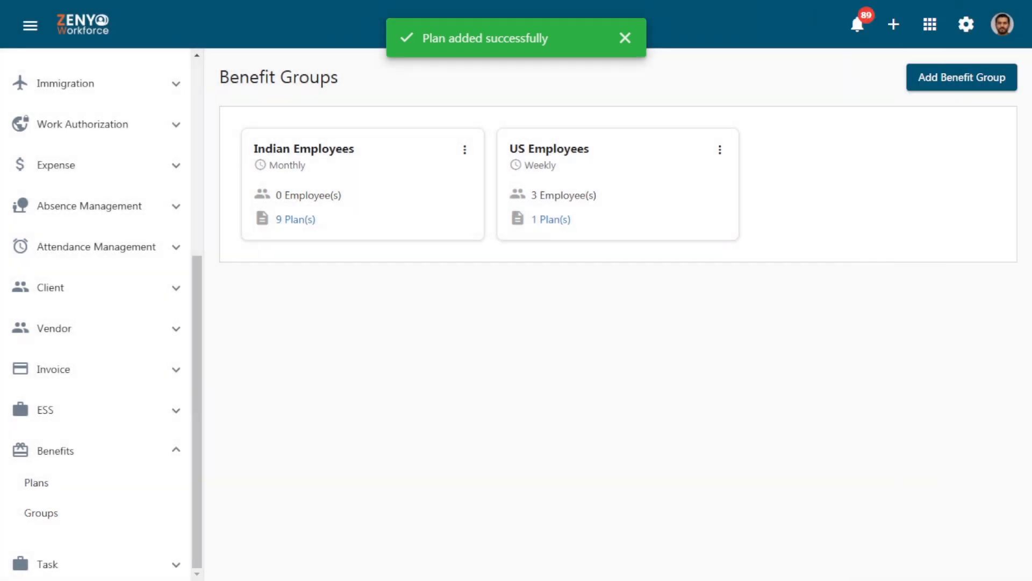